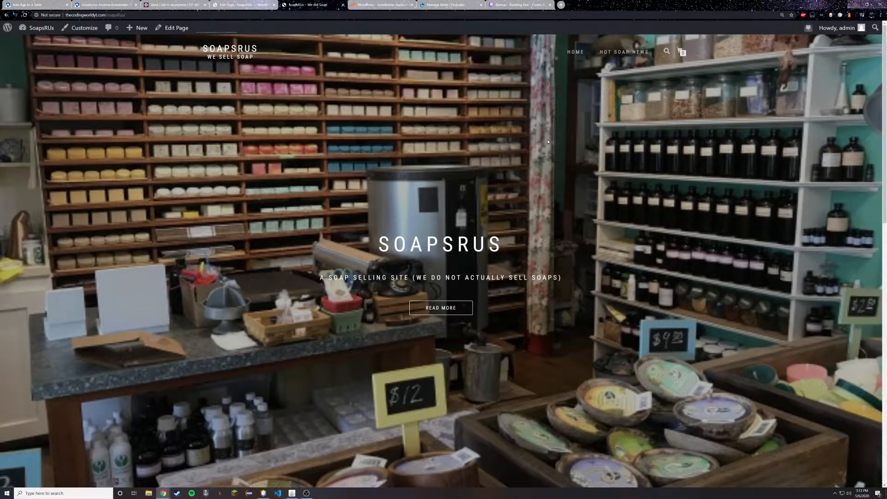
- Review the shop's home page, including the Latest Products and Exclusive Products sections
scroll(543, 147, "down", 7)
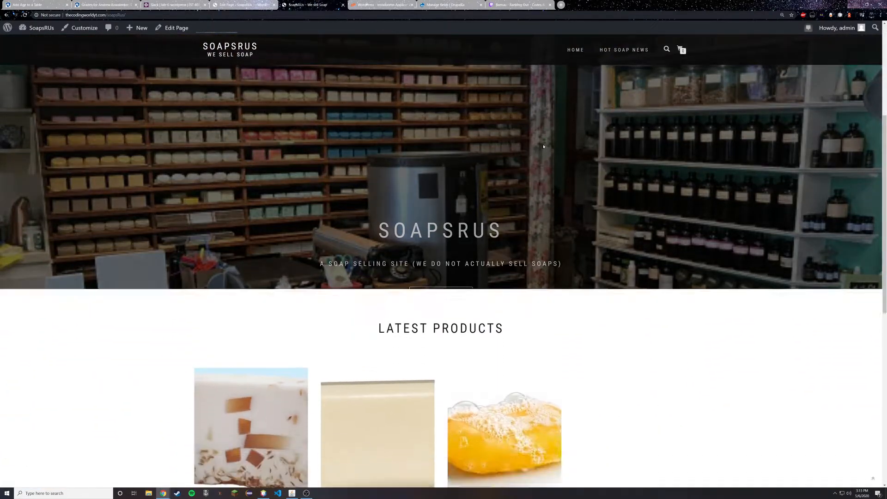
scroll(489, 144, "up", 7)
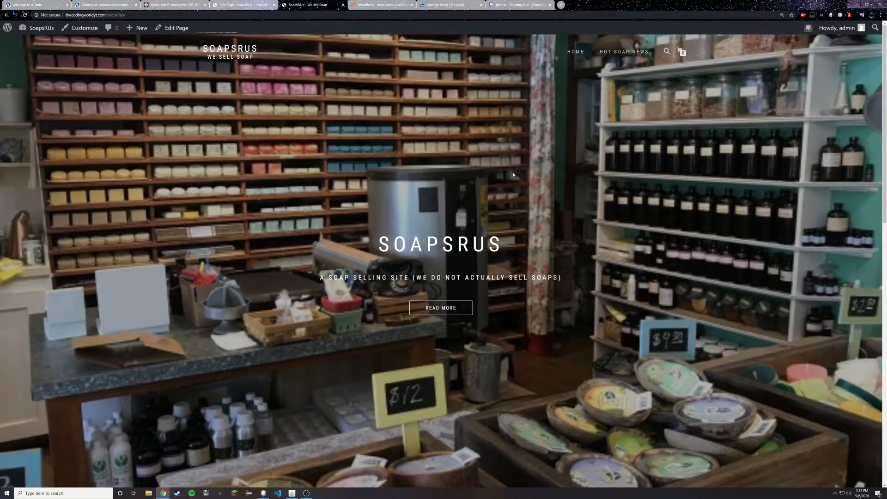
scroll(504, 190, "down", 1)
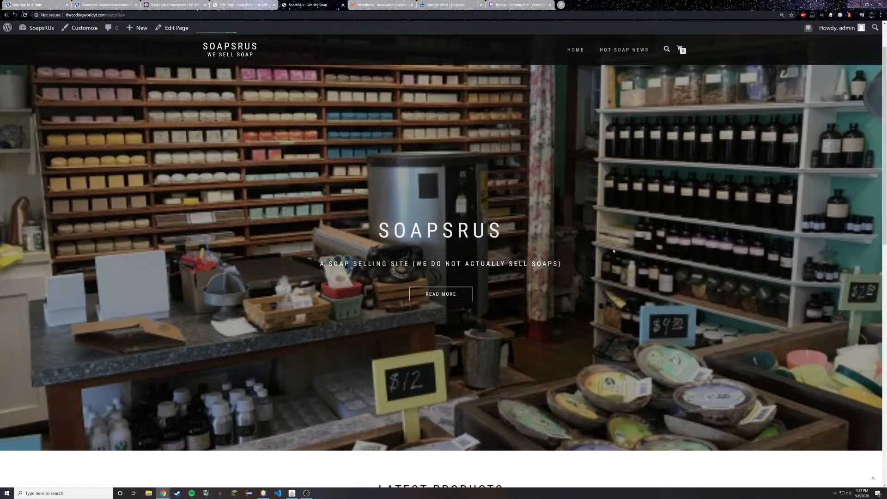
scroll(615, 251, "down", 7)
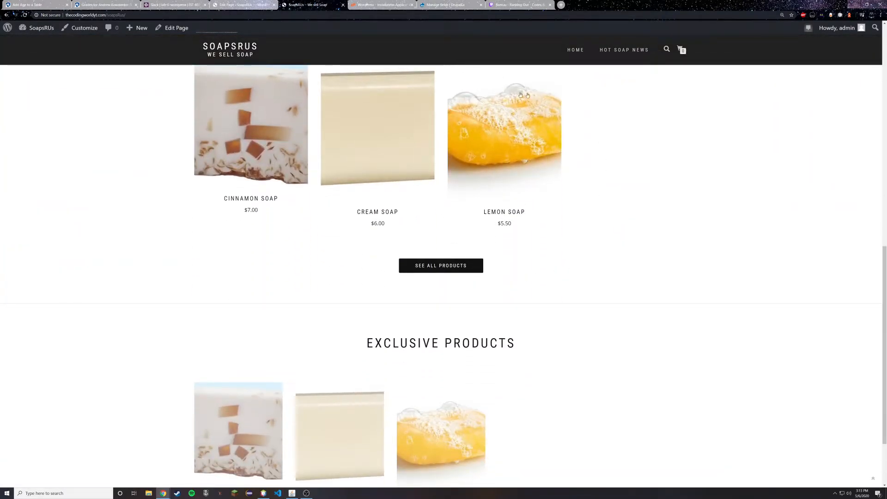
mouse_move(527, 214)
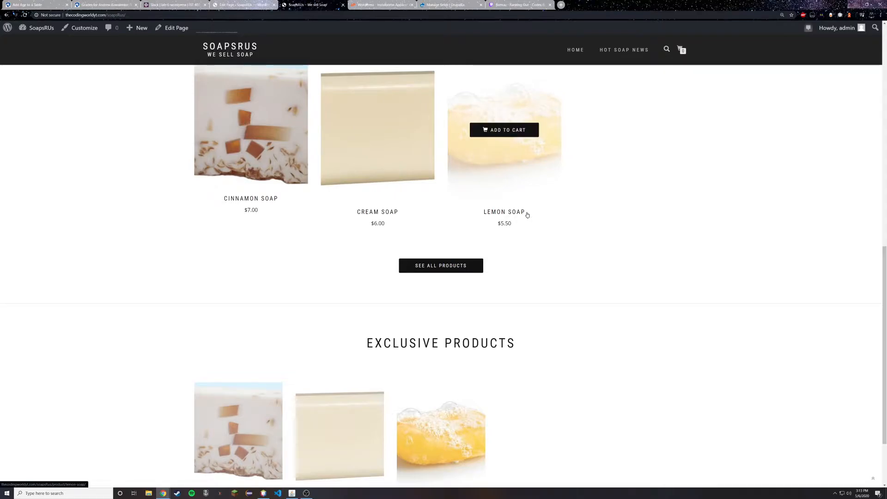
scroll(528, 215, "down", 2)
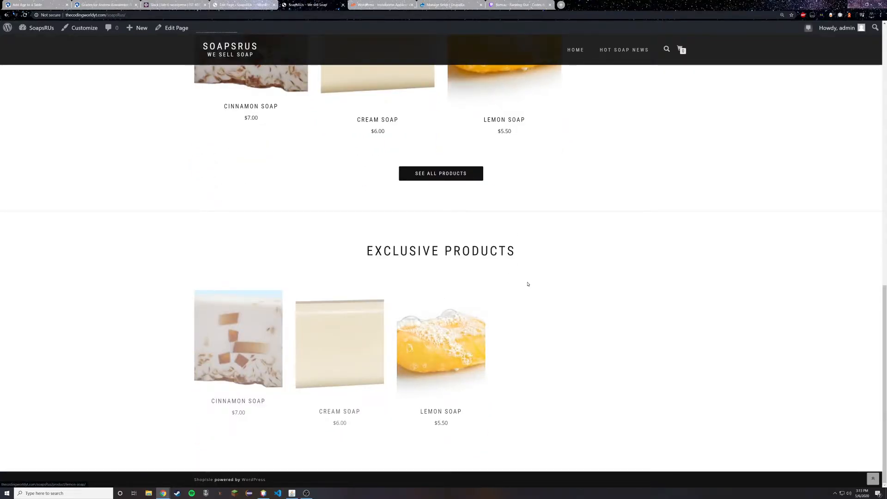
scroll(528, 285, "up", 13)
- Open the Hot Soap News page and look through its blog posts and sidebar
left_click(620, 55)
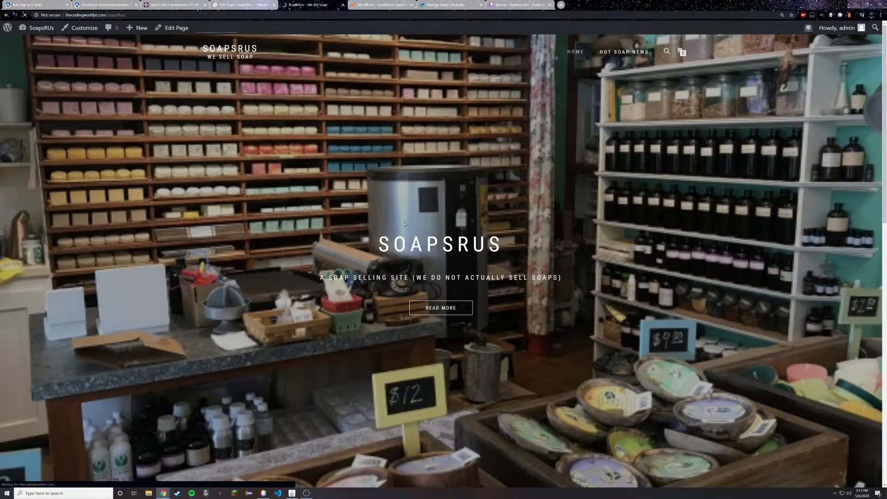
scroll(382, 220, "down", 5)
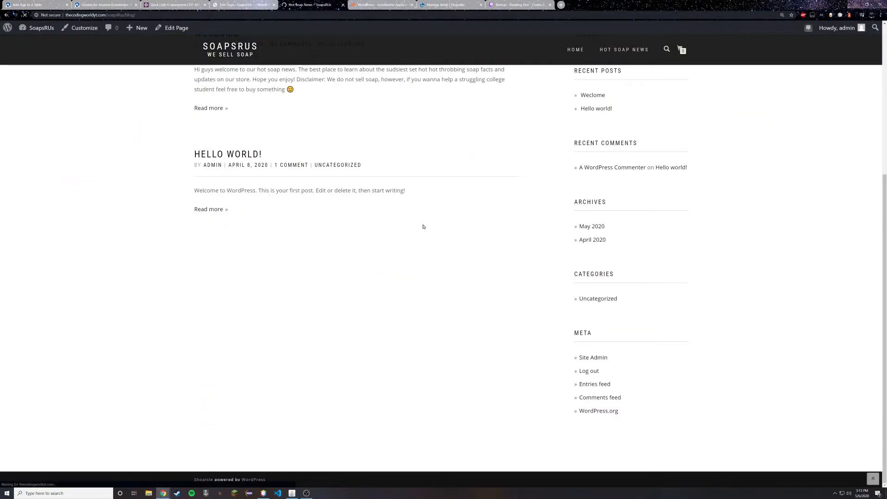
scroll(414, 318, "down", 4)
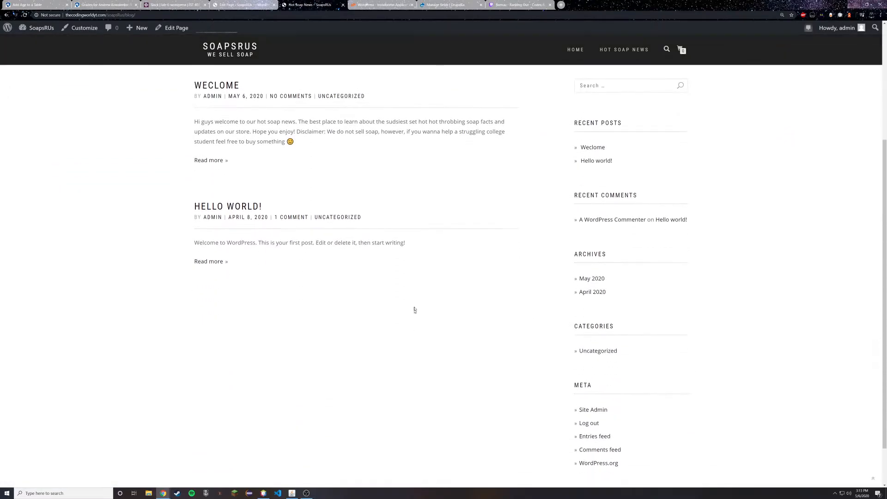
scroll(551, 275, "up", 4)
scroll(609, 235, "down", 5)
scroll(606, 237, "up", 5)
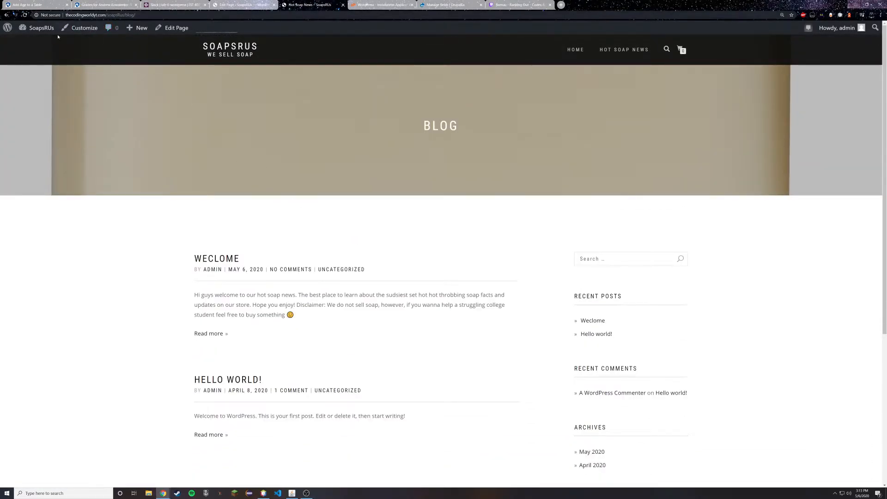
- Open the theme customizer, examine its Footer and Menus settings, and return to the blog page without changes
mouse_move(52, 33)
mouse_move(8, 29)
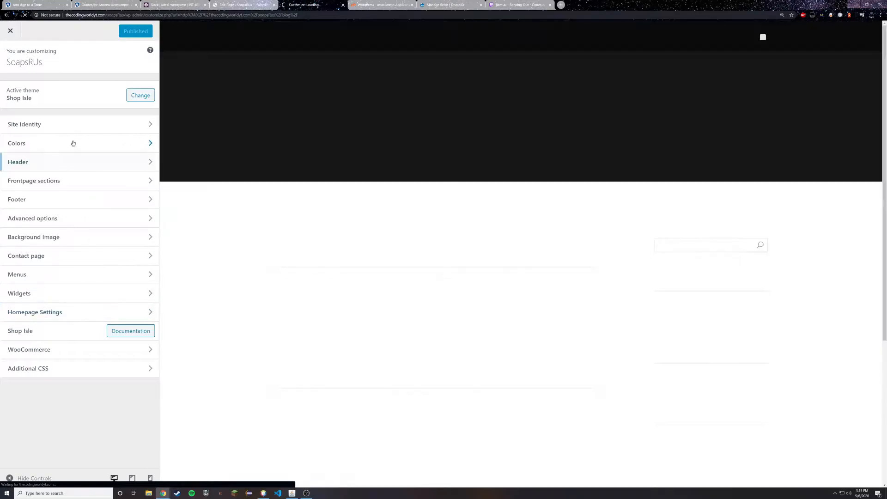
left_click(51, 199)
left_click(17, 56)
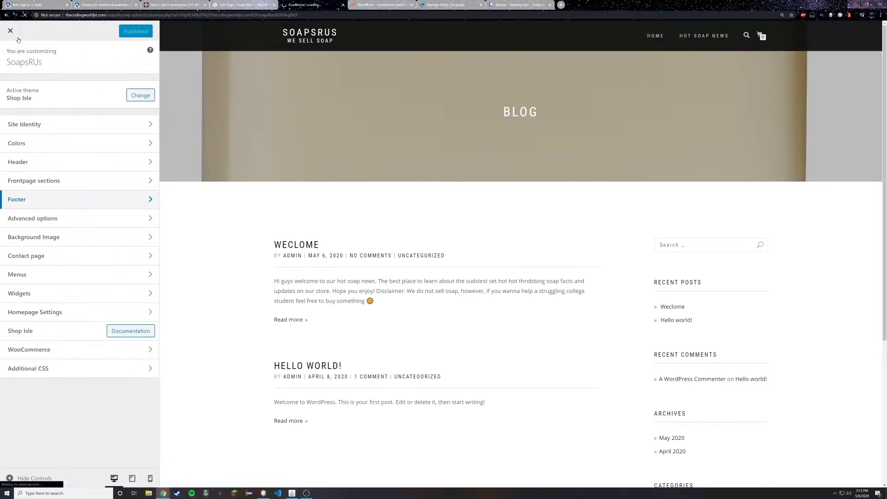
left_click(81, 272)
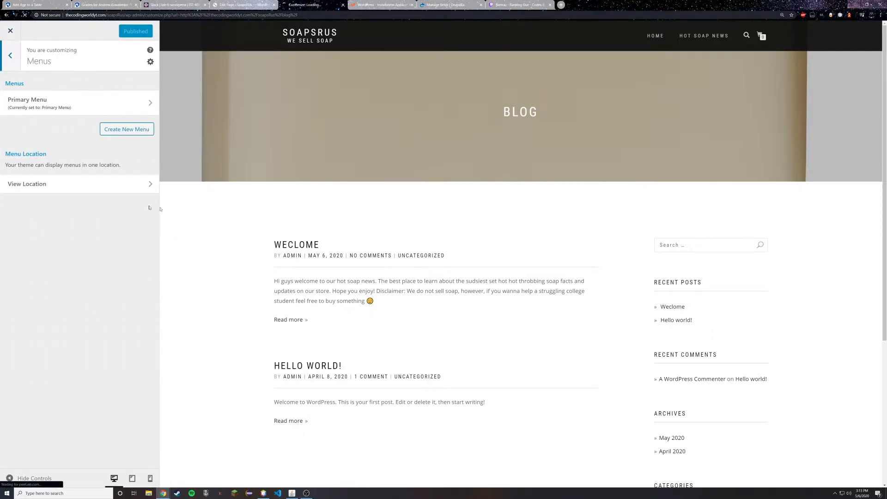
scroll(501, 257, "down", 2)
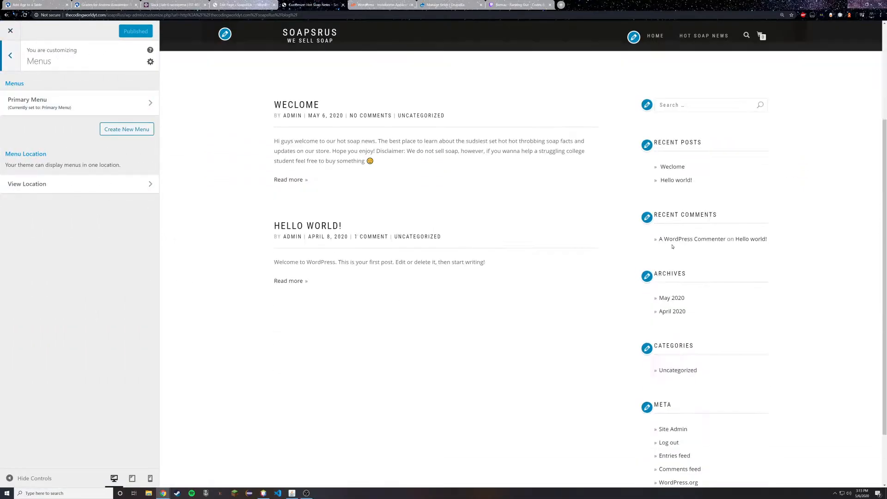
scroll(614, 234, "up", 2)
left_click(11, 31)
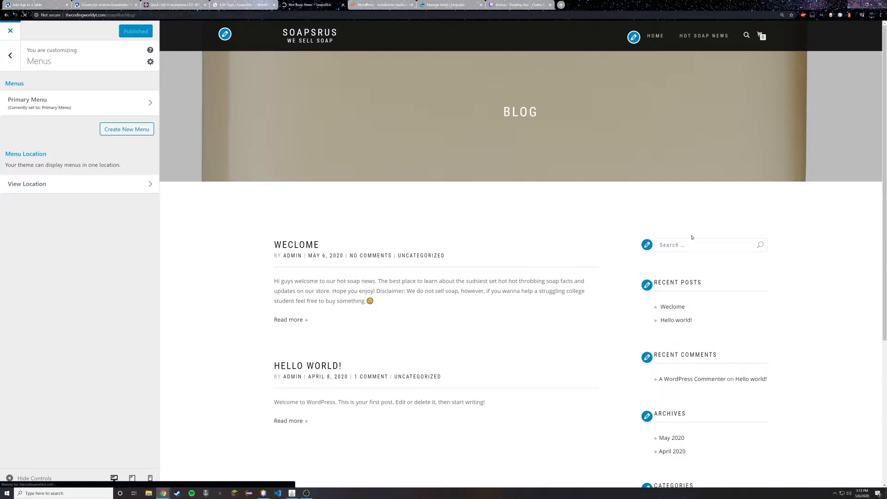
scroll(610, 185, "down", 5)
scroll(604, 82, "up", 5)
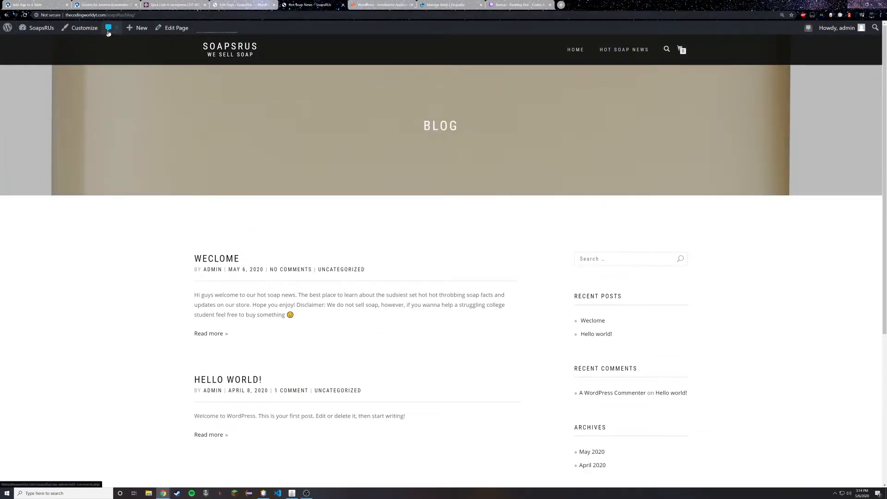
- Create a new post and write the paragraph "Having fun with gutenburg" in its body
left_click(138, 28)
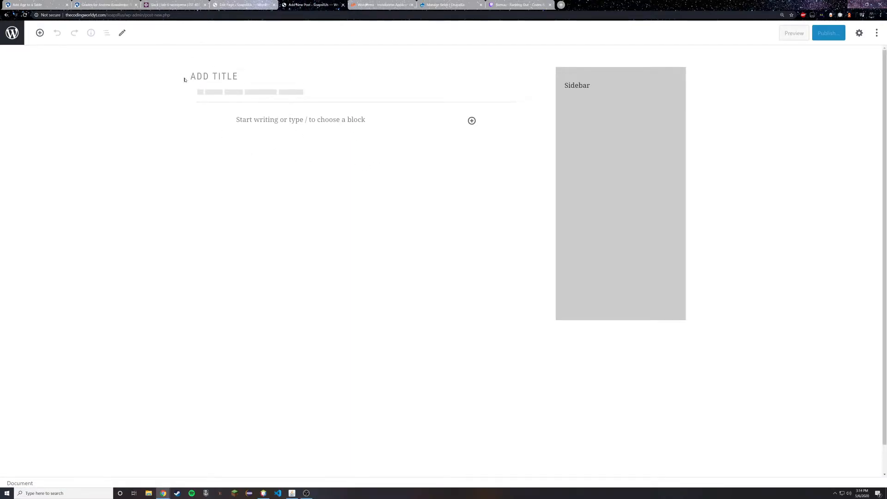
left_click(259, 123)
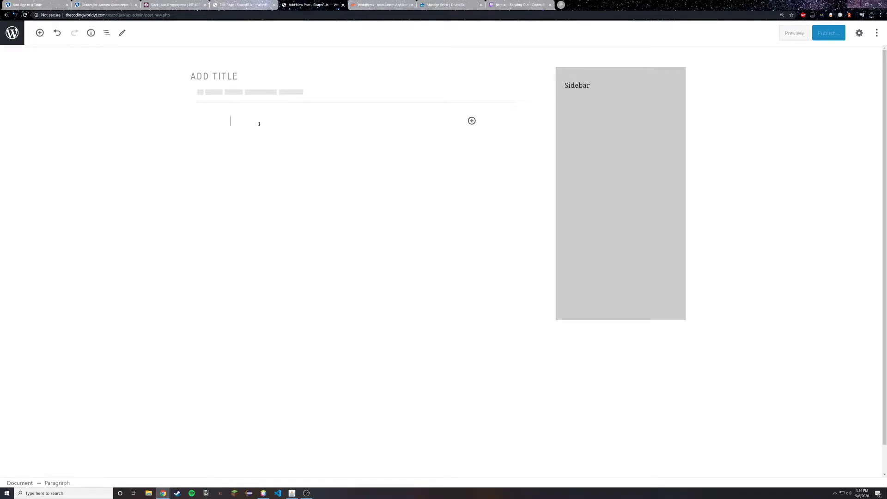
type("Gh")
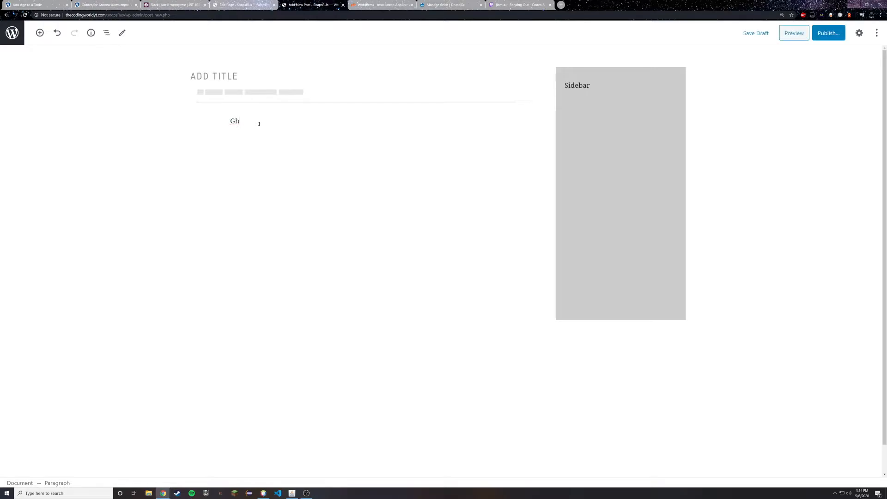
key("BackSpace")
type("Having fun g")
key("BackSpace")
type("with gutenburg")
key("Return")
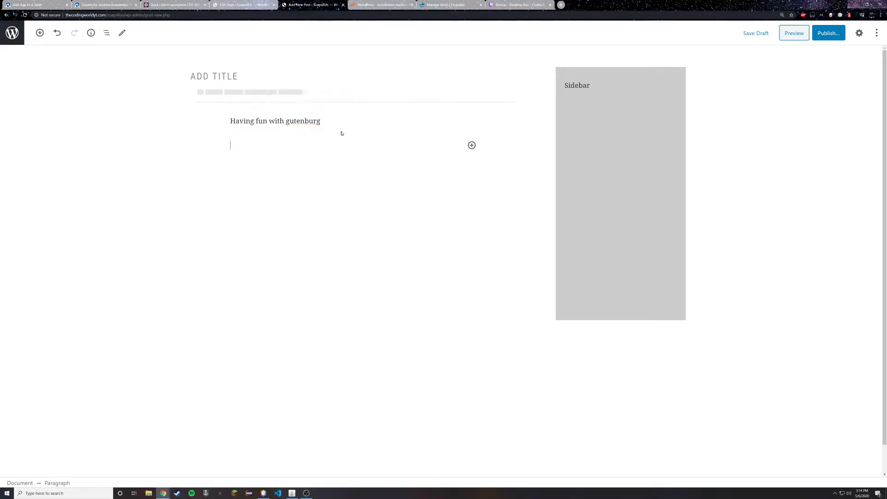
- Look through the block library's categories for the empty line below the paragraph, including the Embeds blocks
left_click(471, 146)
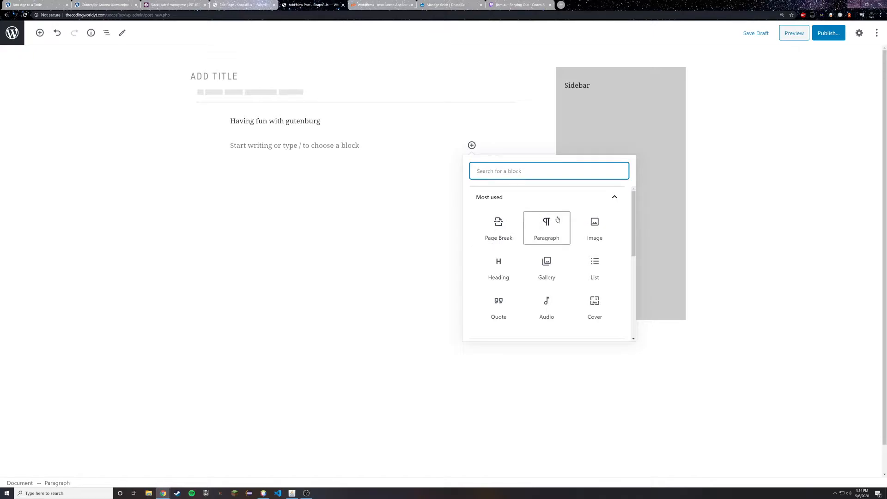
scroll(508, 254, "down", 4)
scroll(497, 212, "up", 2)
left_click(505, 238)
scroll(524, 236, "down", 5)
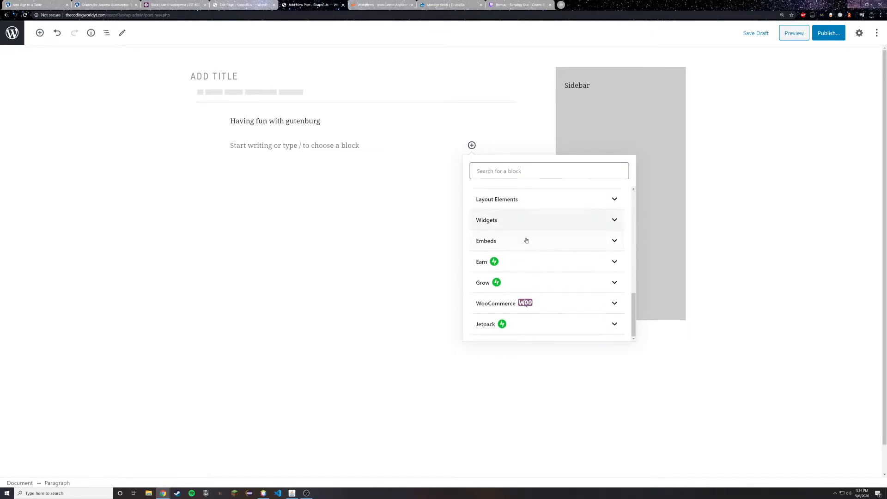
left_click(526, 242)
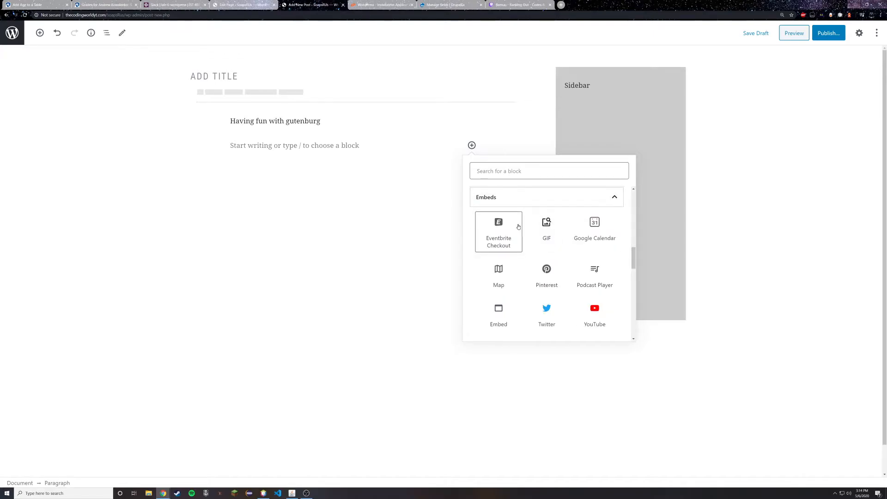
scroll(522, 240, "up", 4)
scroll(516, 305, "down", 1)
- Insert a Custom HTML block from the Formatting category below the paragraph
left_click(525, 250)
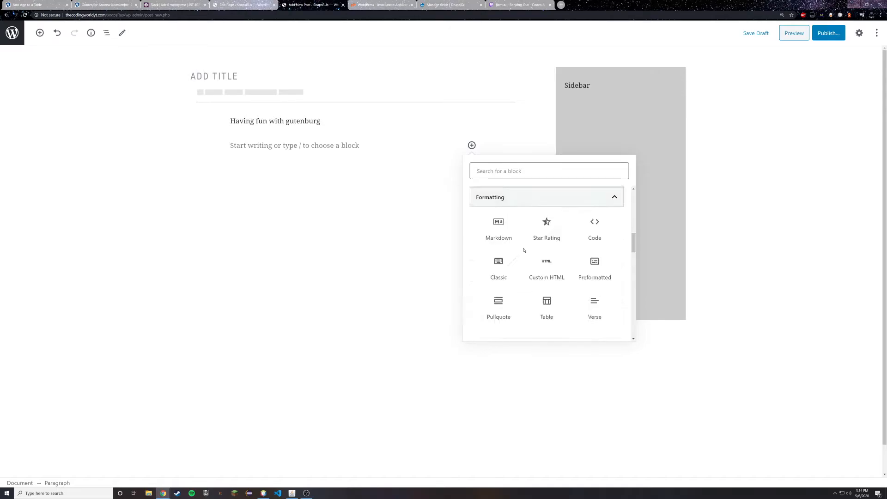
scroll(525, 249, "down", 2)
scroll(546, 230, "up", 1)
left_click(546, 234)
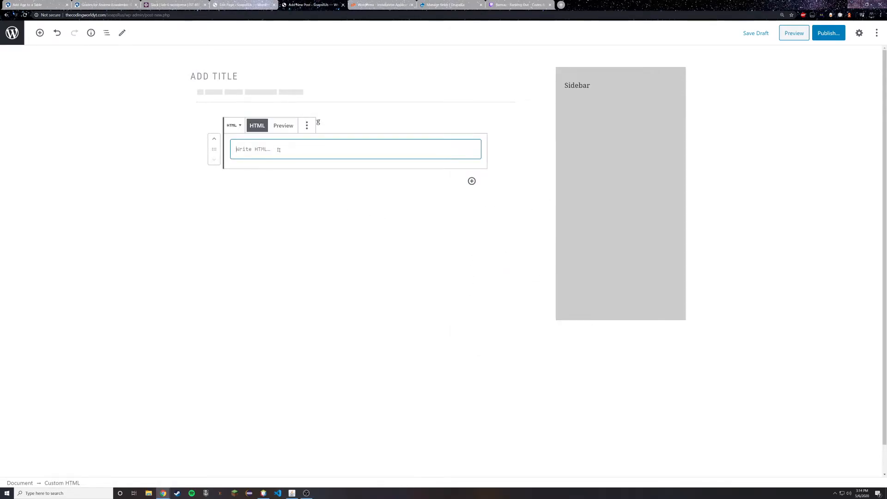
- Examine the Common Blocks and Embeds categories available for adding a block below the Custom HTML block
left_click(472, 181)
scroll(504, 317, "down", 1)
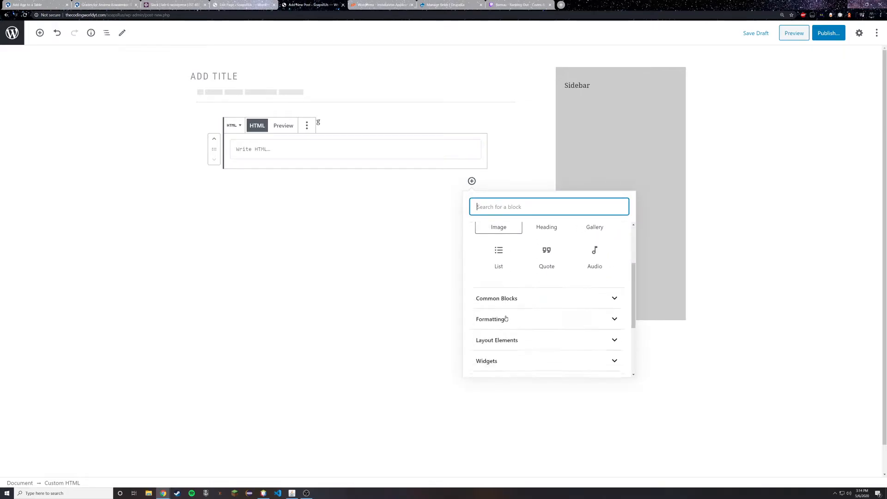
left_click(508, 301)
left_click(498, 227)
scroll(506, 277, "down", 1)
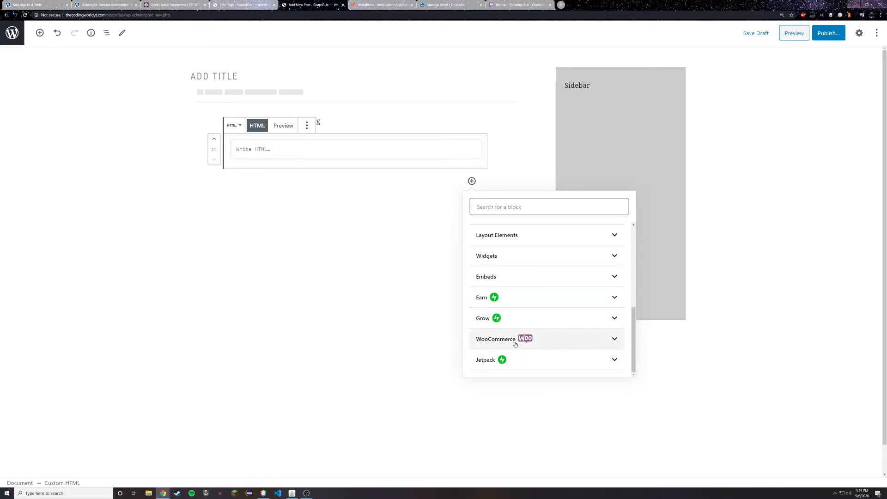
left_click(513, 280)
scroll(514, 281, "down", 3)
scroll(532, 275, "down", 2)
scroll(499, 245, "up", 3)
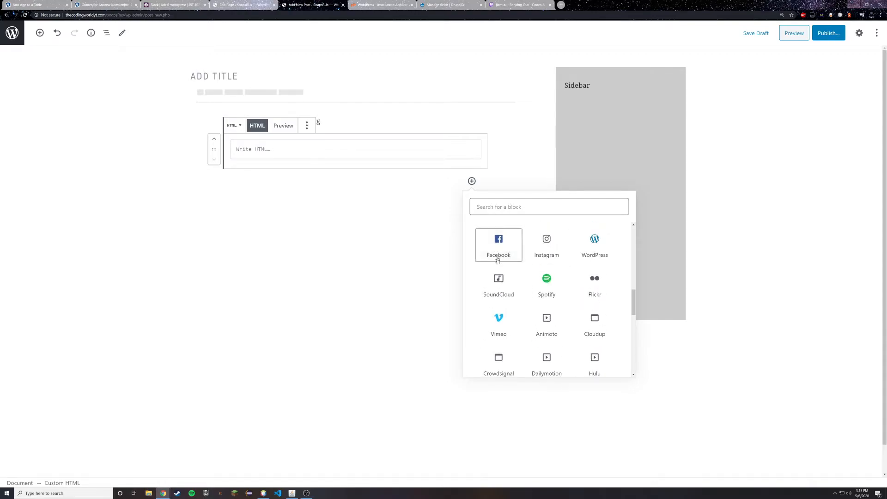
scroll(527, 324, "up", 5)
left_click(537, 320)
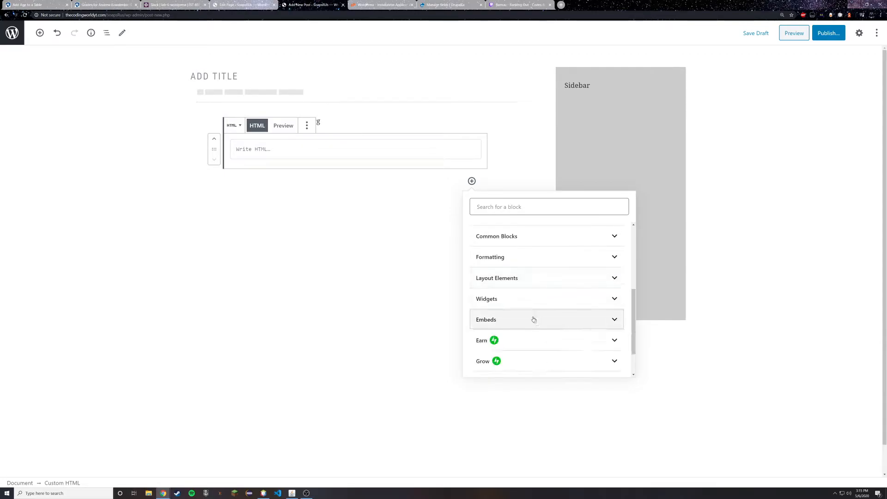
- Inspect the Custom HTML block's page markup in the browser's developer tools, and close them again
left_click(361, 163)
right_click(360, 163)
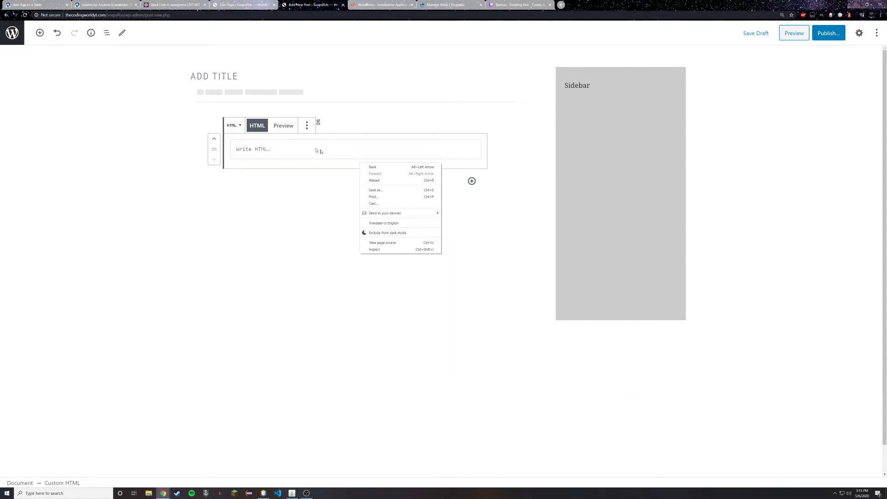
left_click(383, 250)
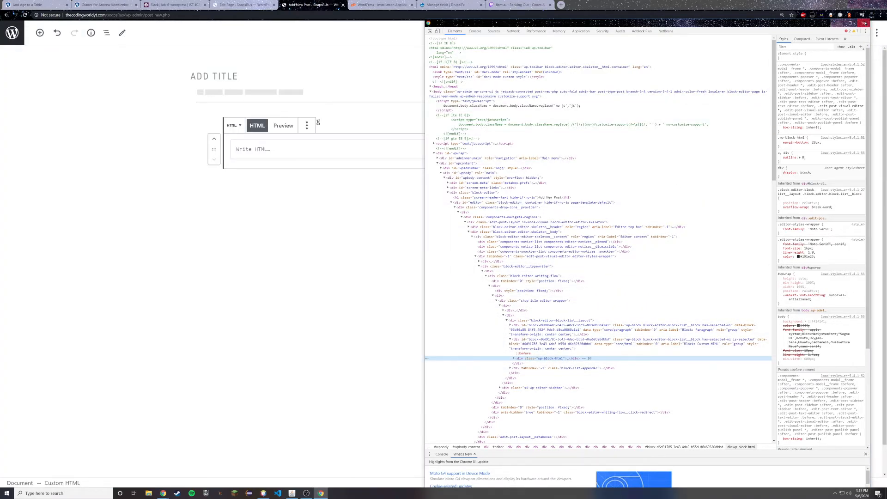
left_click(864, 23)
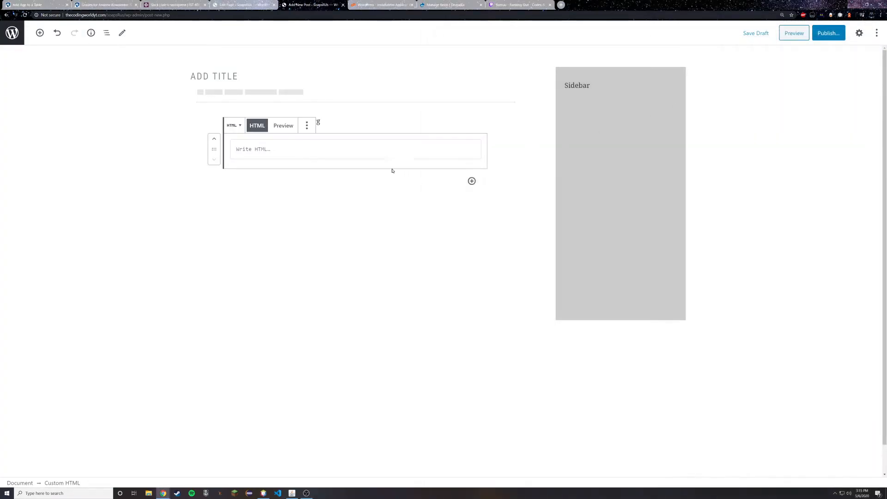
- Leave the post editor without saving the new post and return to the blog page
left_click(278, 182)
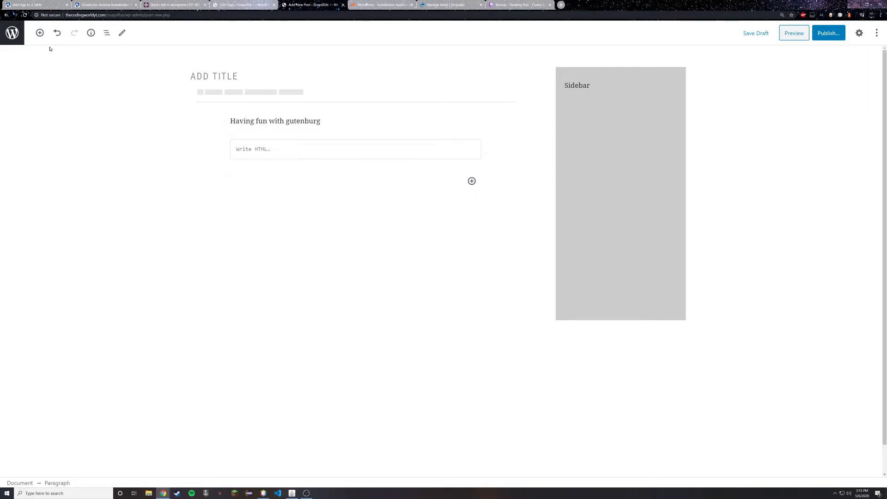
left_click(6, 16)
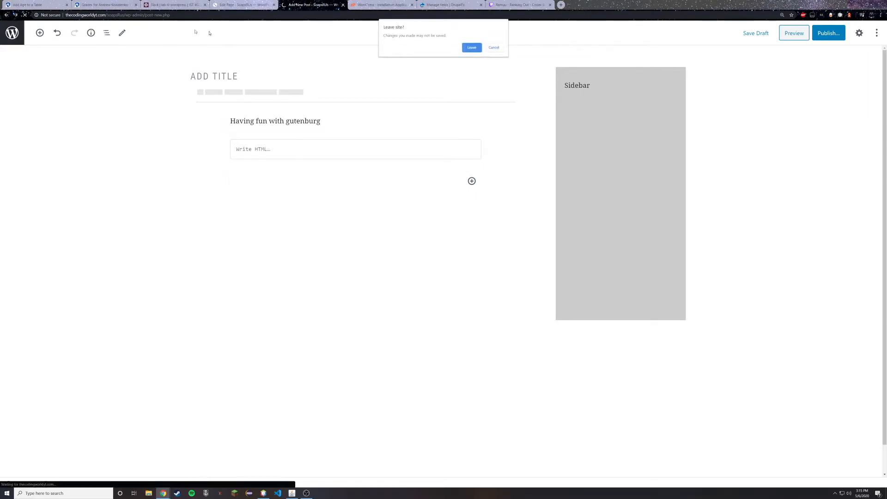
left_click(466, 51)
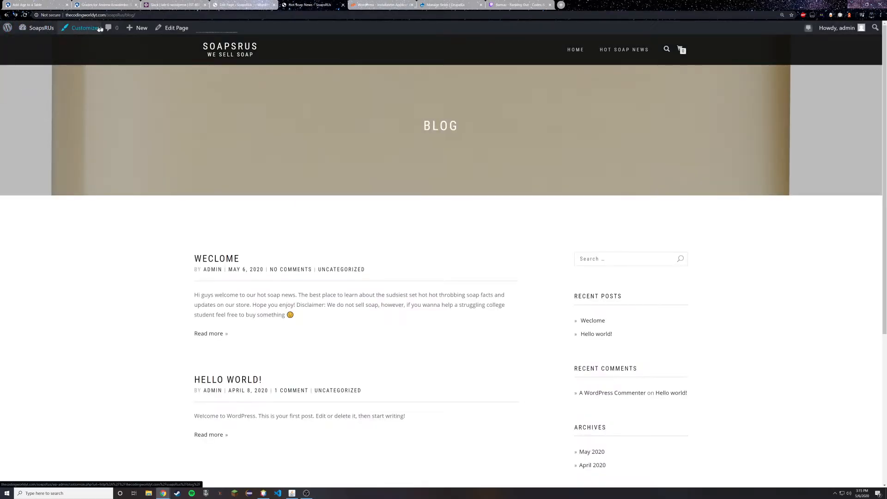
- Open the site's admin area and activate the Classic Editor plugin from the installed plugins list
mouse_move(49, 29)
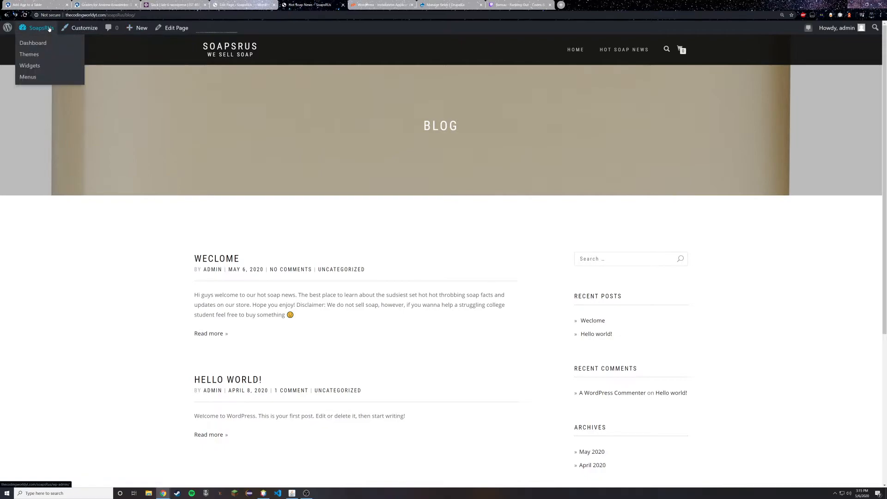
left_click(34, 67)
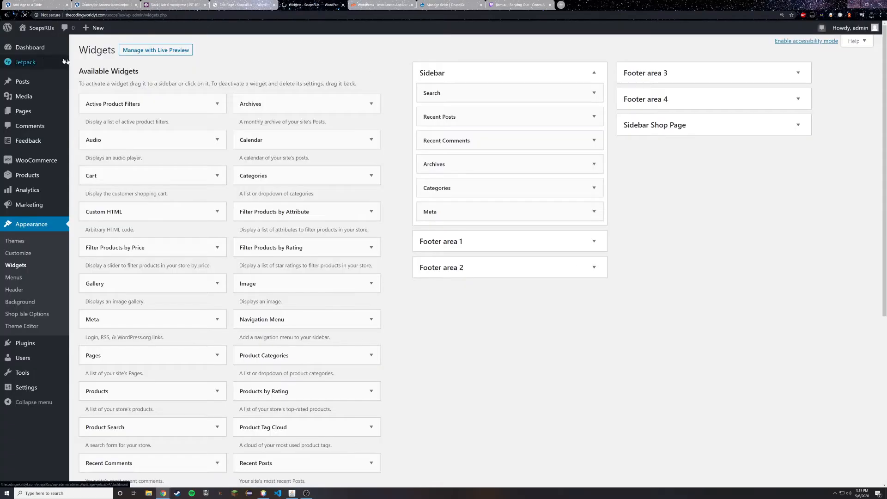
mouse_move(28, 93)
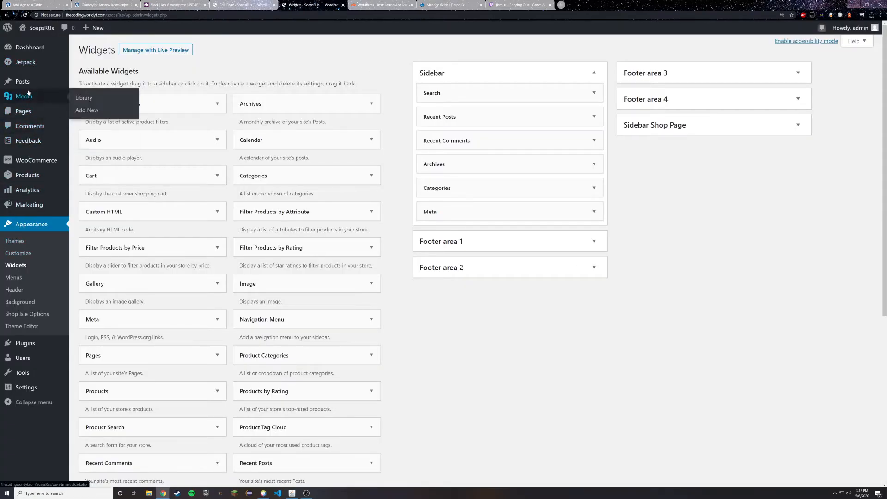
left_click(34, 348)
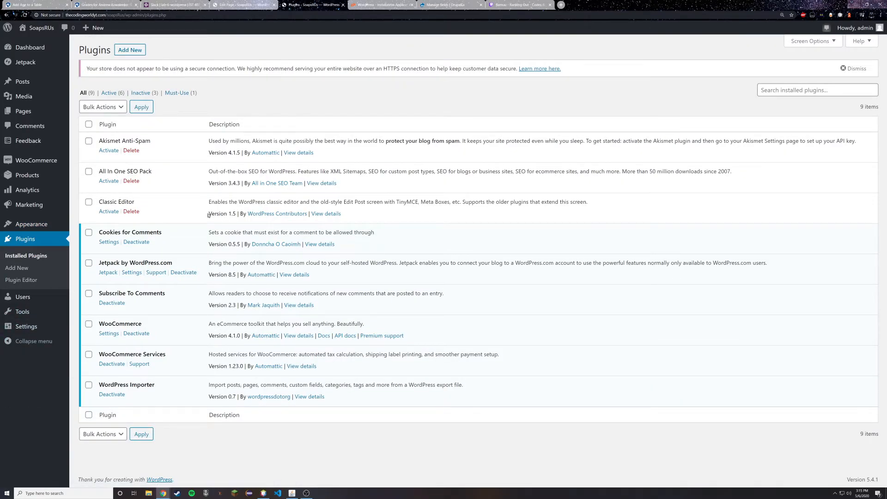
left_click(106, 212)
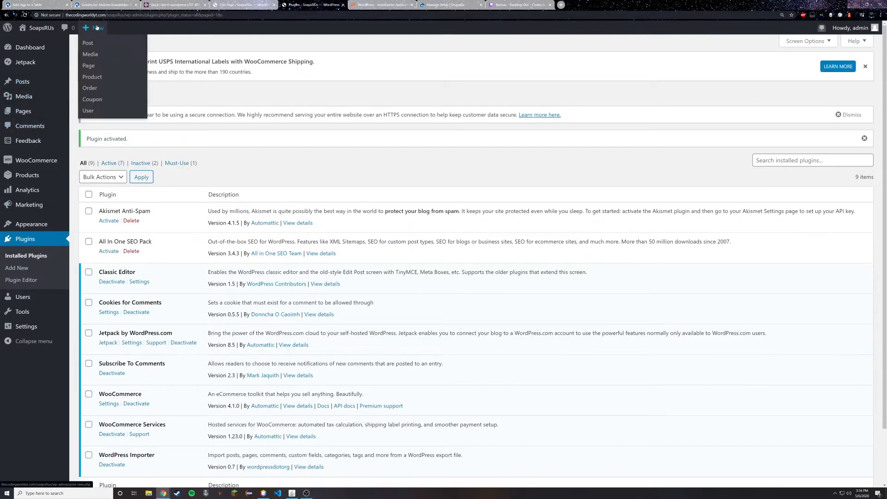
- Create a new post and enter "having fun with the classic editor" as its body text
left_click(99, 43)
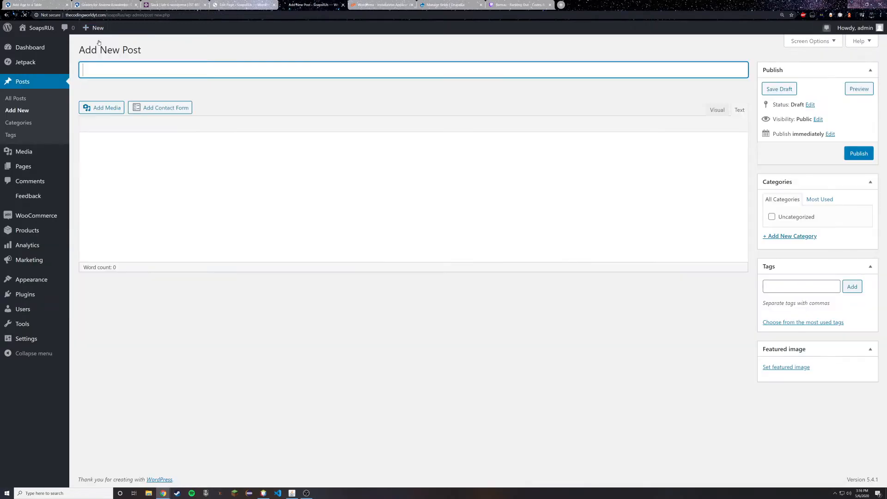
left_click(109, 160)
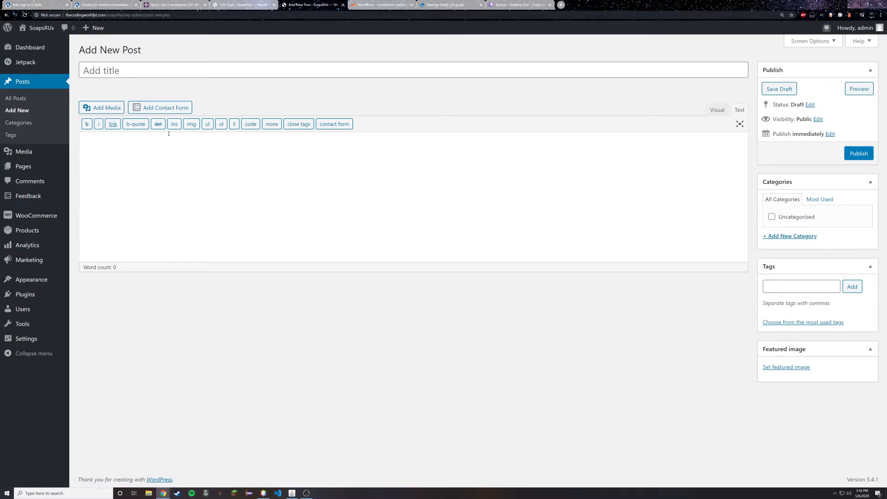
type("having fun with the classic editor")
- Try the text formatting tags in the post body, adding opening strong and em tags after the word "editor"
left_click(87, 124)
left_click_drag(90, 141, 145, 142)
left_click(195, 142)
left_click_drag(214, 141, 133, 141)
left_click(134, 142)
left_click(100, 124)
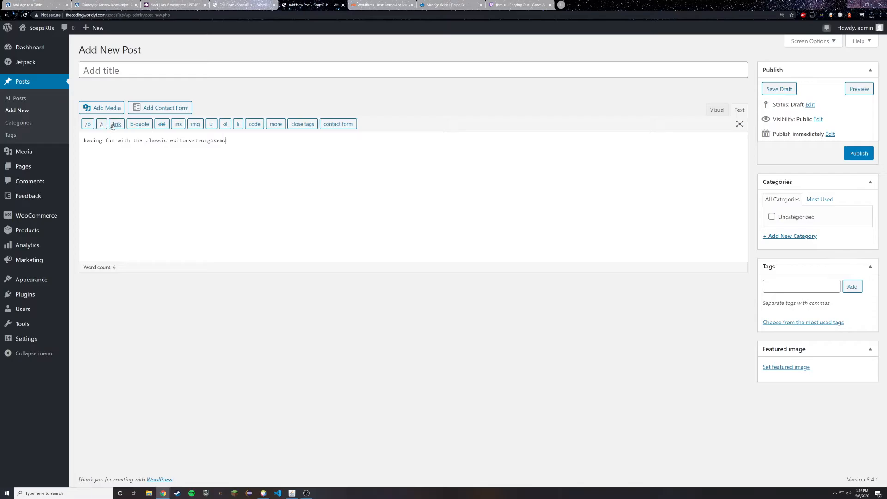
left_click(124, 127)
left_click(141, 126)
- Title the post "Classic" and show its body in the Visual view, returning to the Text view
left_click(188, 71)
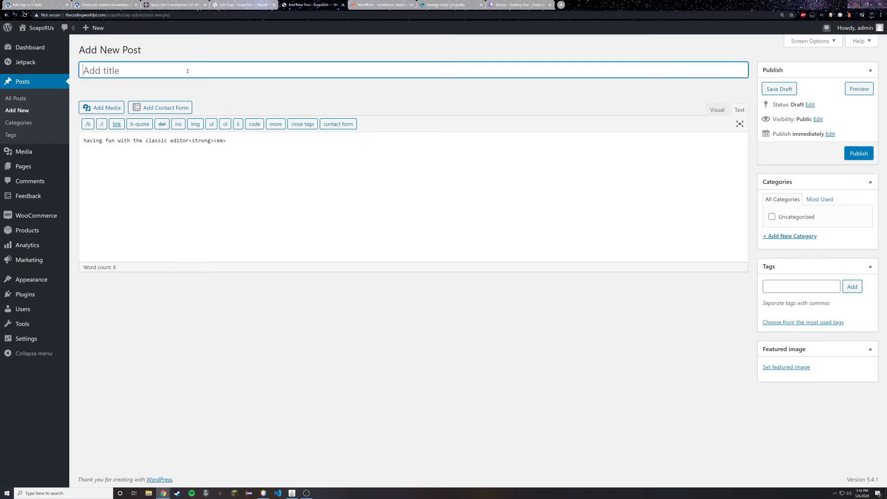
type("Classic")
left_click(719, 113)
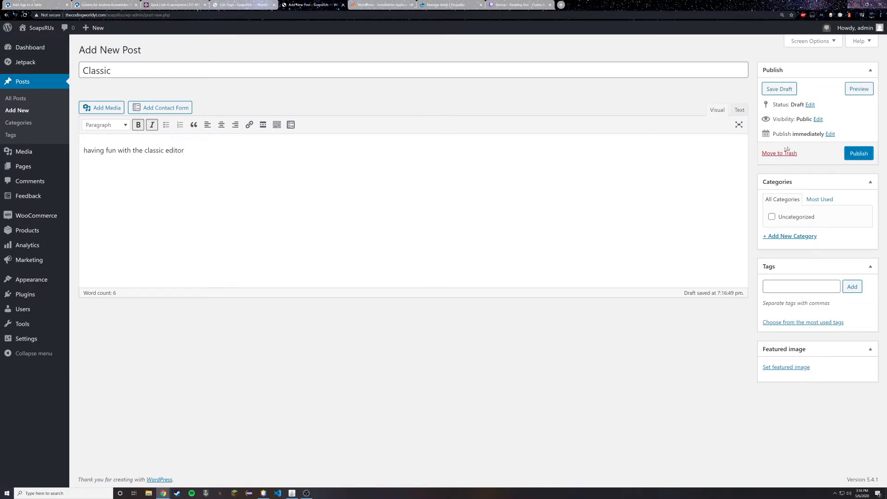
left_click(739, 111)
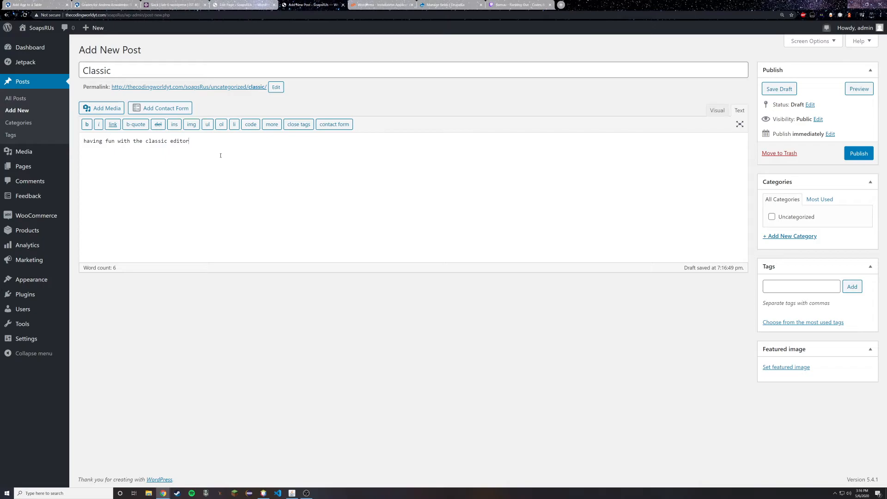
- Insert opening li and ul tags after the body text and add their closing tags on the lines below
left_click(231, 128)
left_click(210, 128)
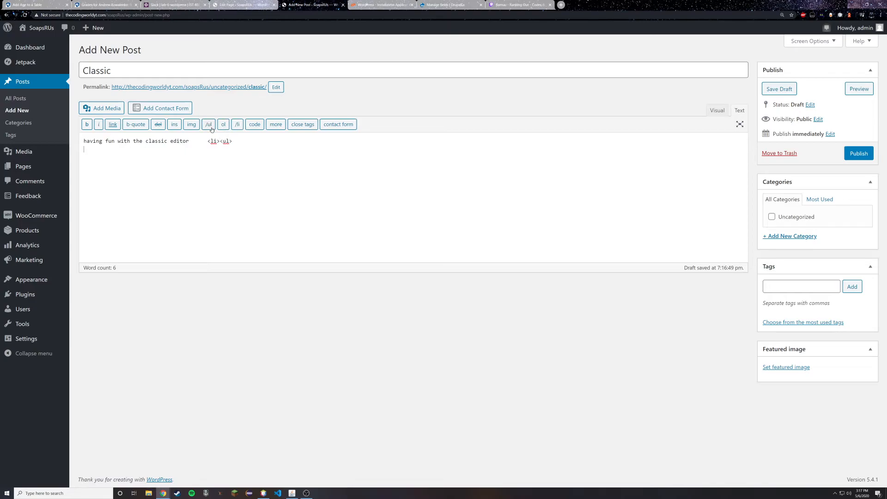
left_click(237, 125)
left_click(209, 124)
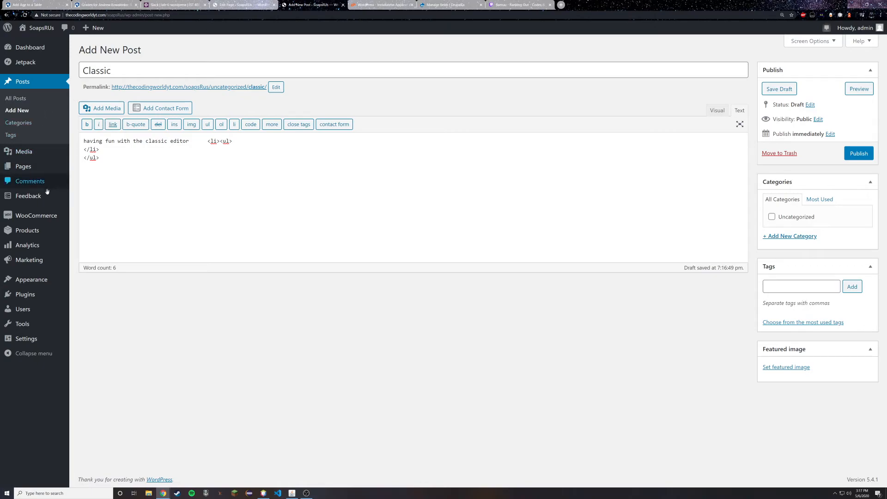
- Leave the post without saving its latest changes and deactivate the Classic Editor plugin
left_click(113, 299)
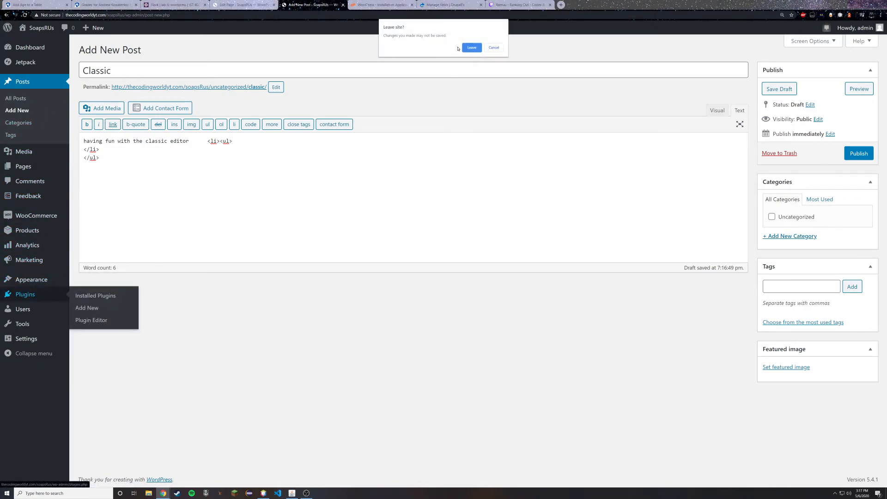
left_click(472, 48)
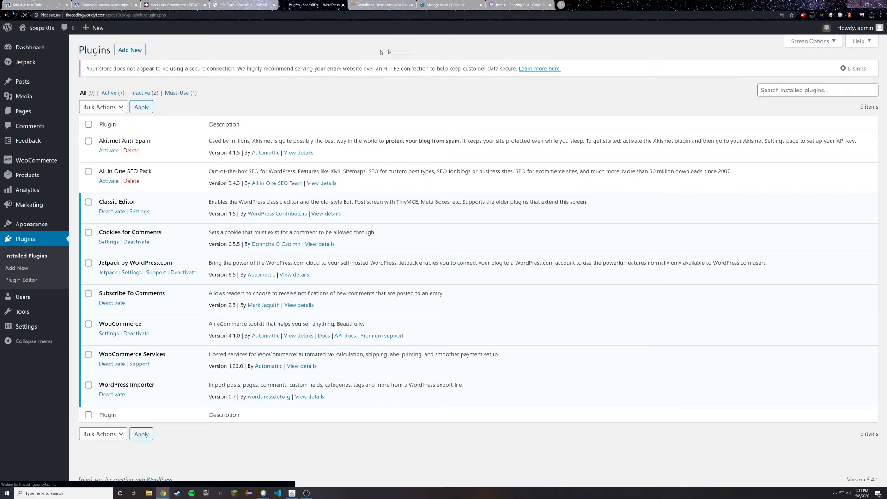
scroll(119, 234, "down", 1)
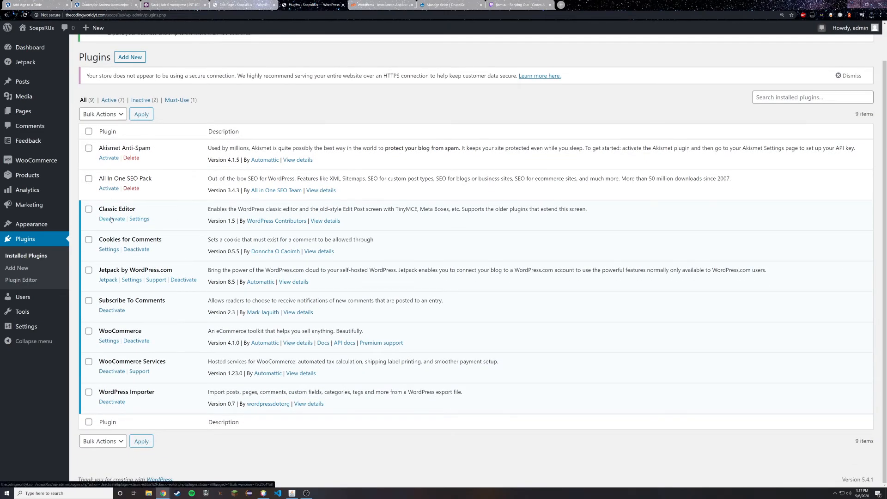
left_click(112, 220)
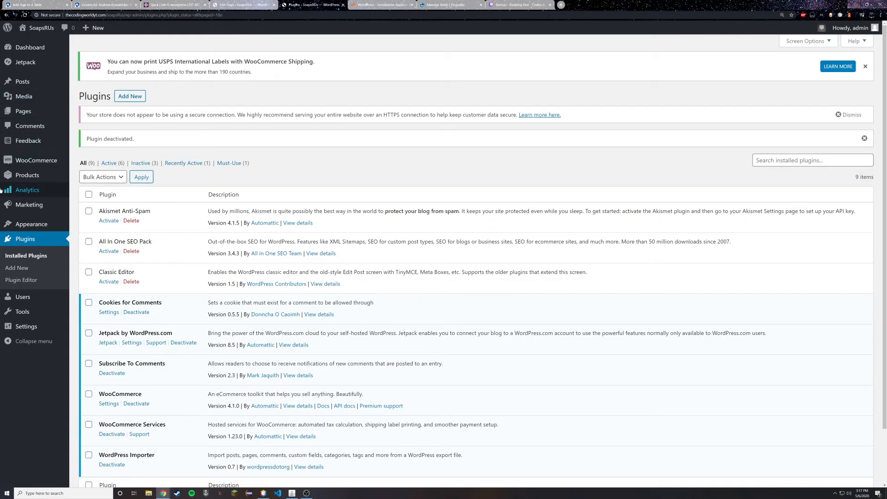
- Visit the SoapsRUs storefront and look through the products on its home page
mouse_move(46, 136)
mouse_move(44, 116)
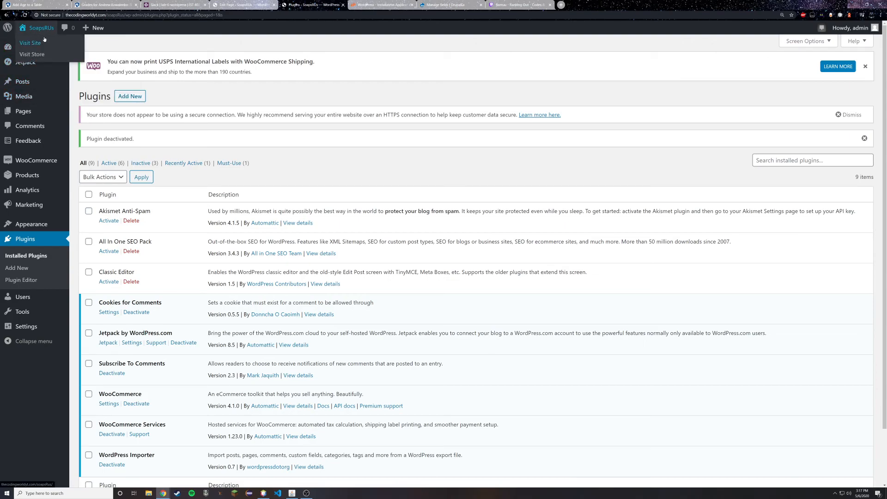
left_click(45, 42)
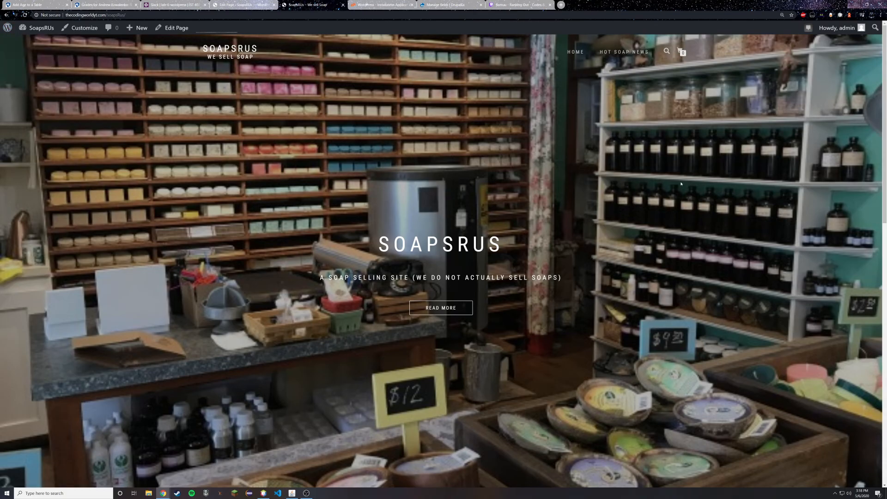
scroll(681, 183, "down", 10)
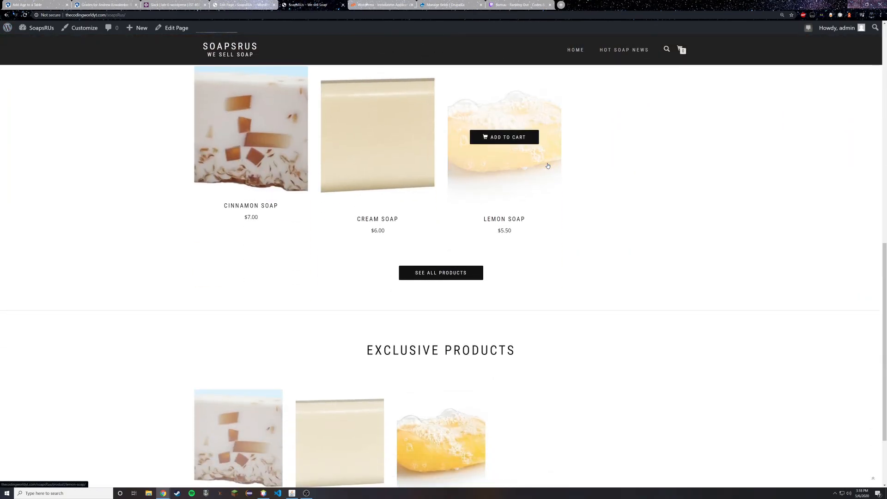
scroll(548, 166, "up", 10)
scroll(594, 116, "down", 12)
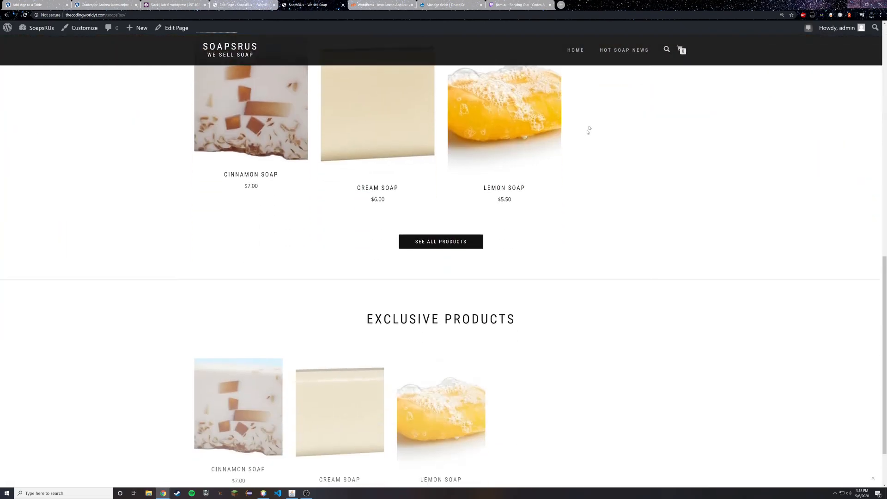
- View the Hot Soap News blog page and return to the site's home page
left_click(624, 51)
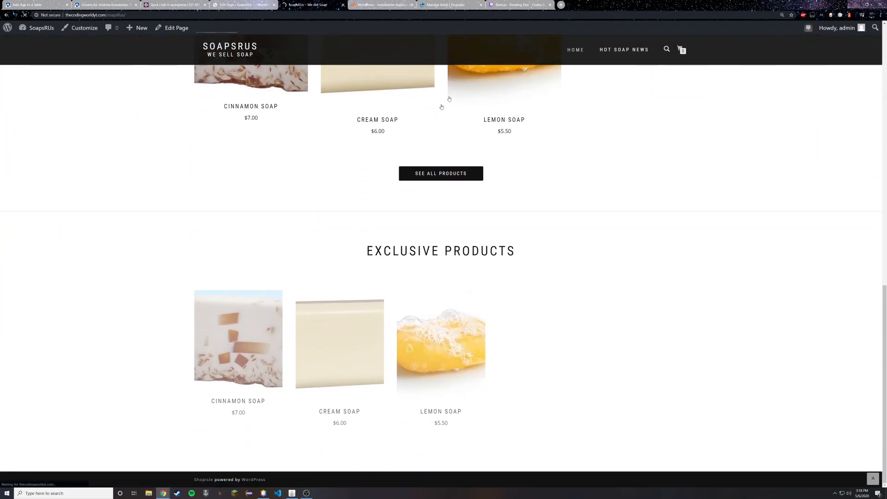
scroll(444, 254, "down", 4)
scroll(444, 256, "up", 4)
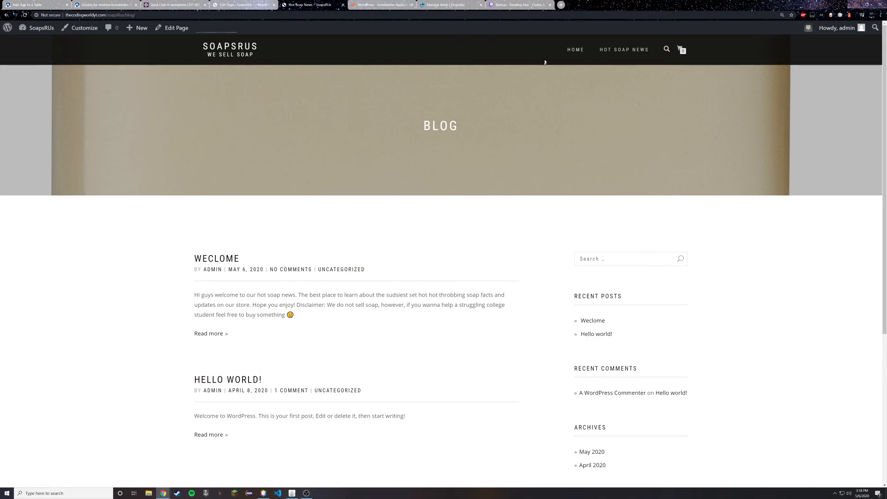
left_click(575, 49)
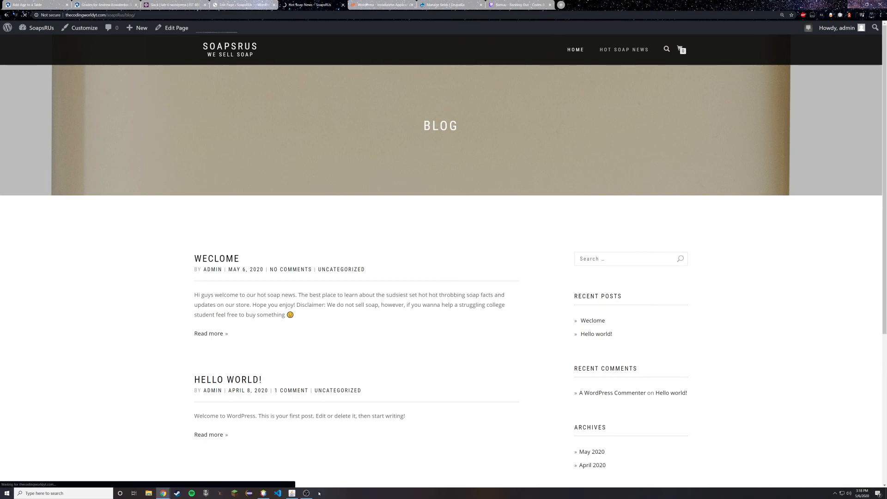
mouse_move(306, 493)
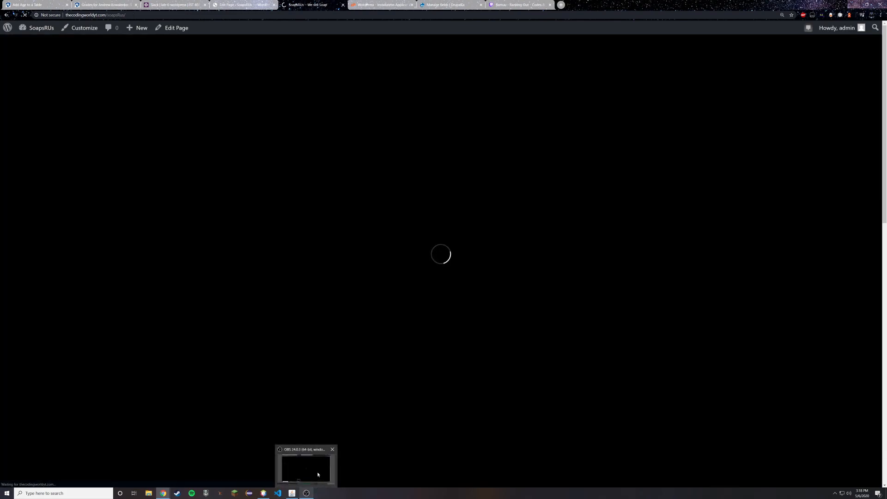
left_click(318, 475)
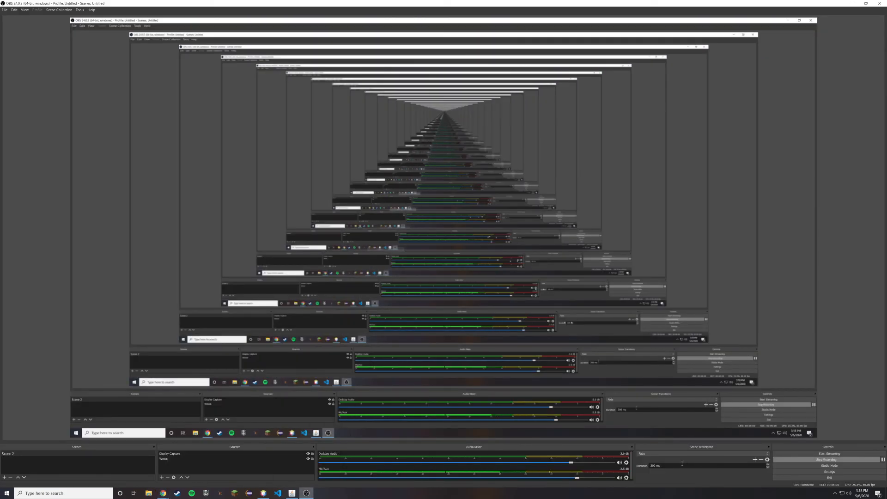